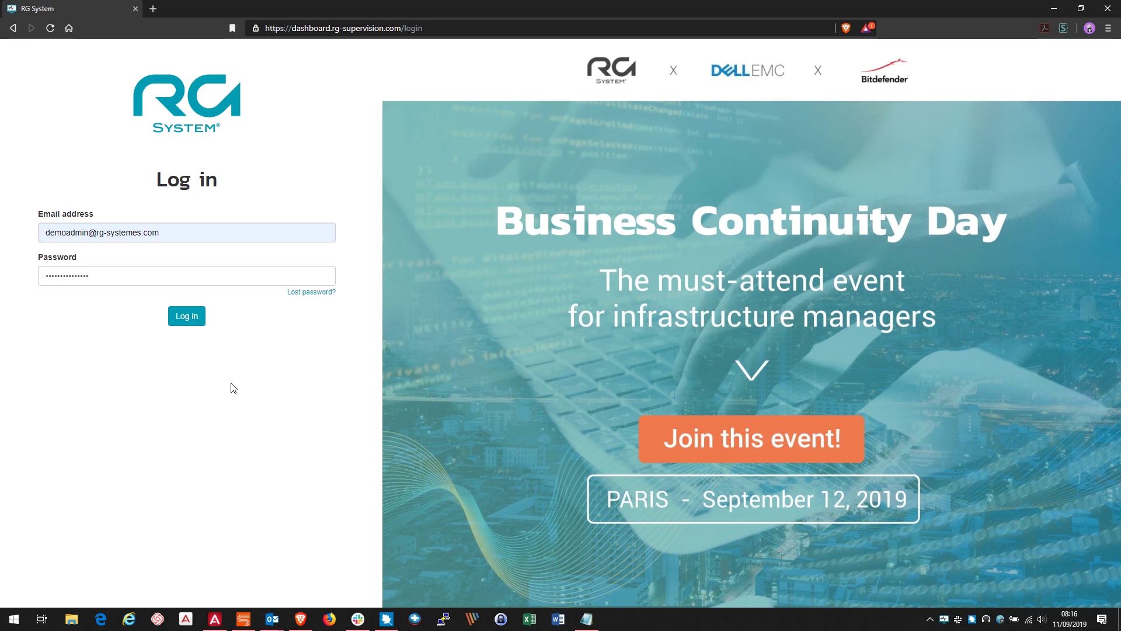
Step: Log in to the dashboard and select the Exchange Server in Client #2's Servers folder
{"action": "left_click", "coordinate": [193, 320]}
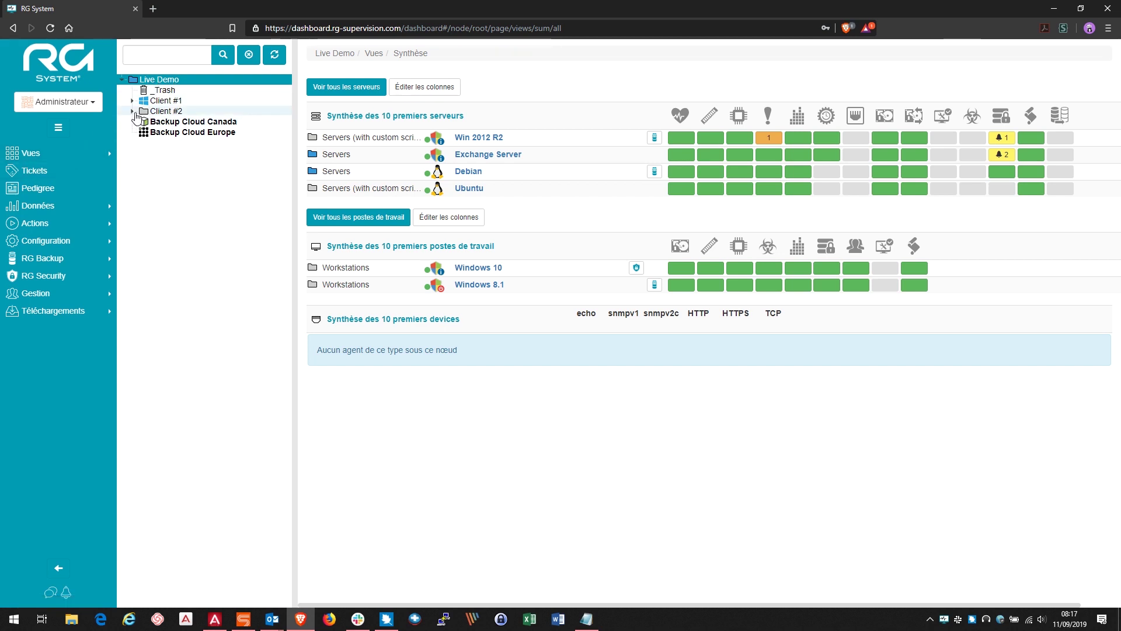
{"action": "left_click", "coordinate": [133, 111]}
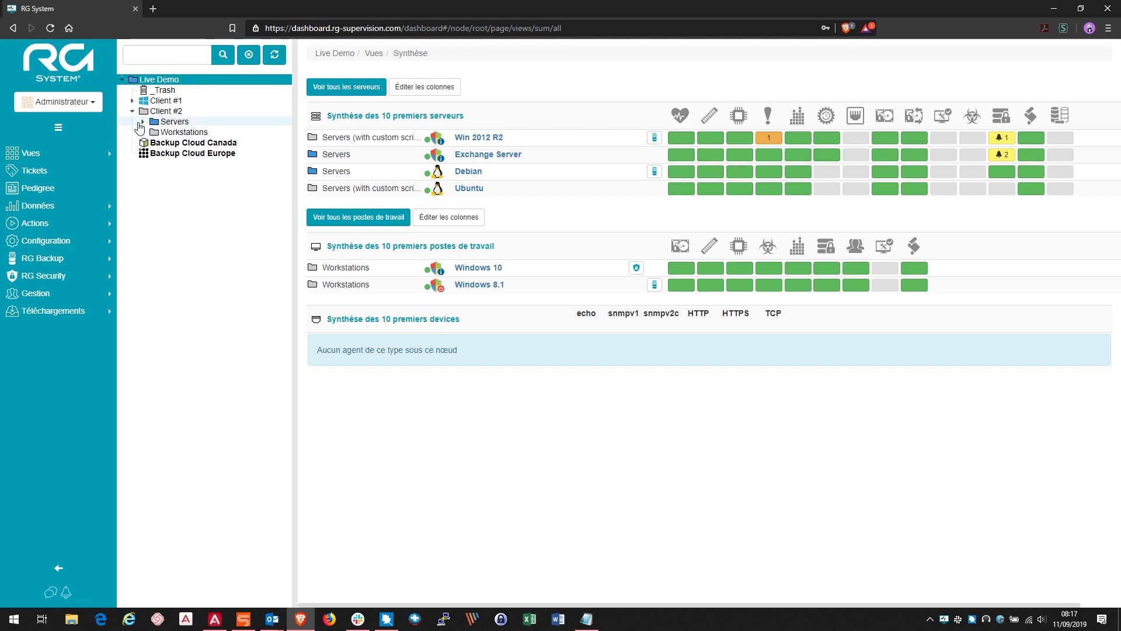
{"action": "left_click", "coordinate": [143, 122]}
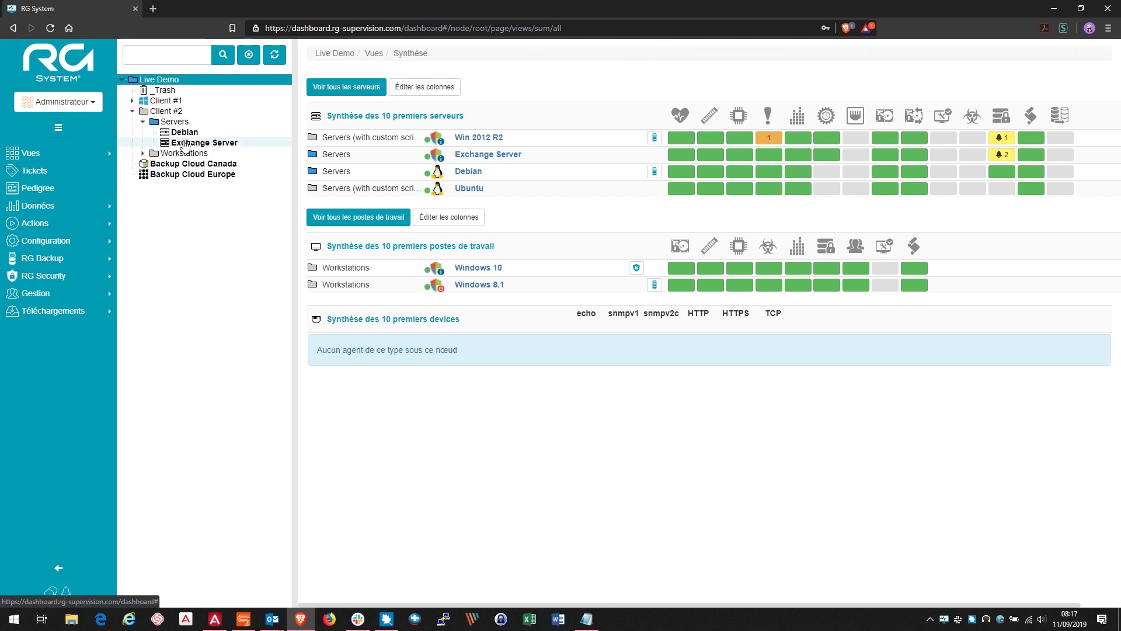
{"action": "left_click", "coordinate": [185, 144]}
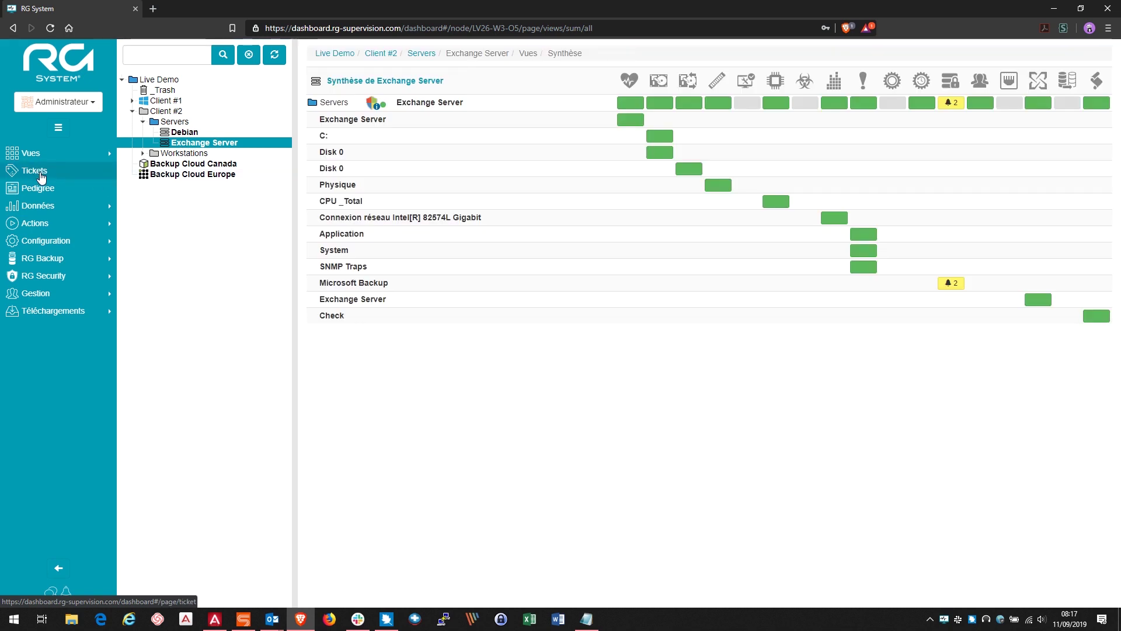
Step: Open the Exchange Server's tickets and examine the details of the "Sauvegarde trop ancienne" ticket
{"action": "left_click", "coordinate": [41, 173]}
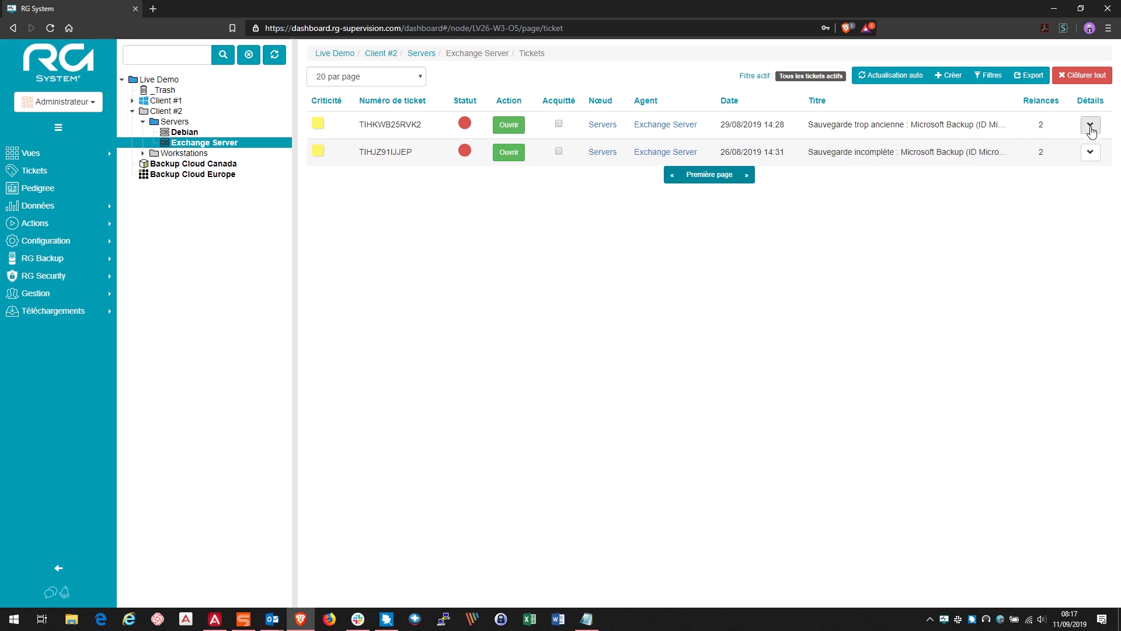
{"action": "left_click", "coordinate": [1091, 126]}
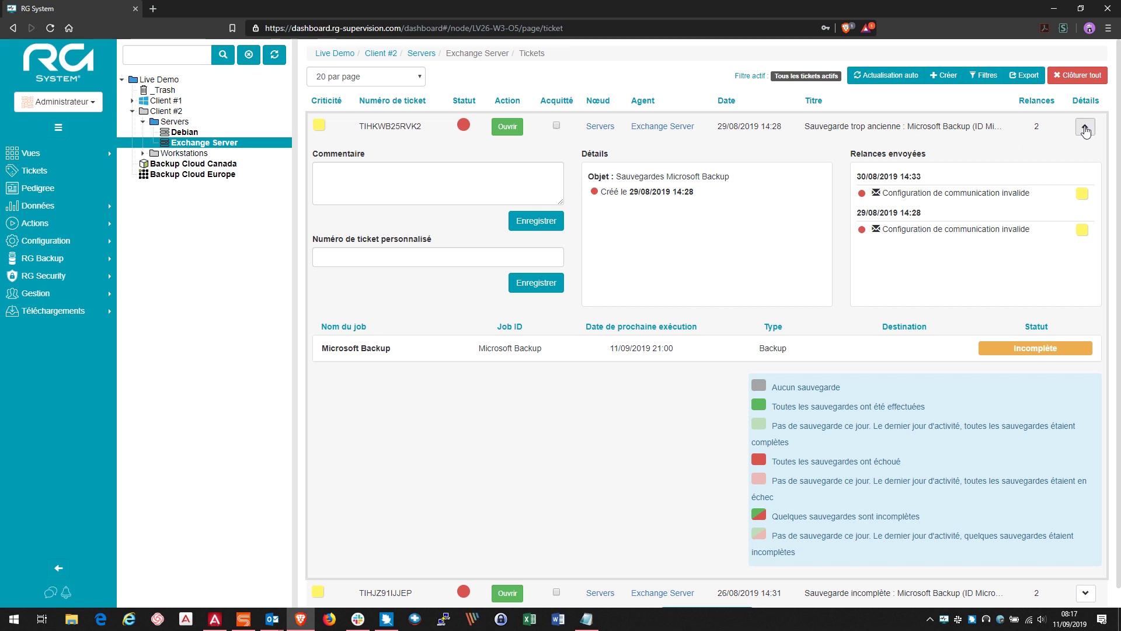
{"action": "left_click", "coordinate": [1085, 129]}
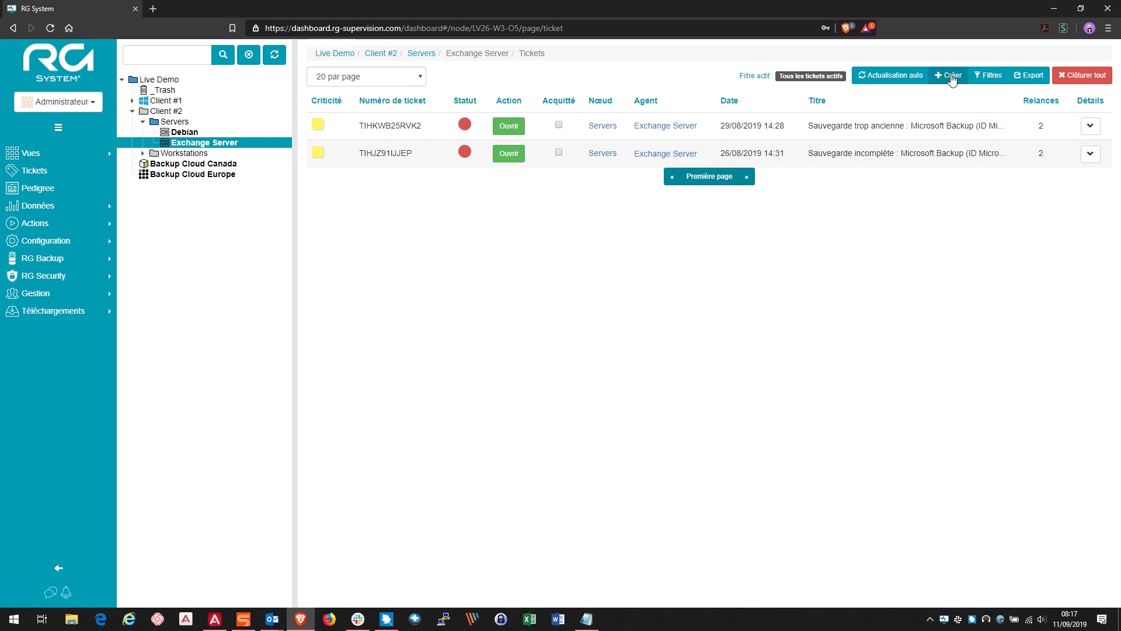
Step: Create a ticket at the three-red-square criticality titled "redémarrage" with the message "suite mise à jour critique", and refresh the Exchange Server's ticket list
{"action": "left_click", "coordinate": [947, 76]}
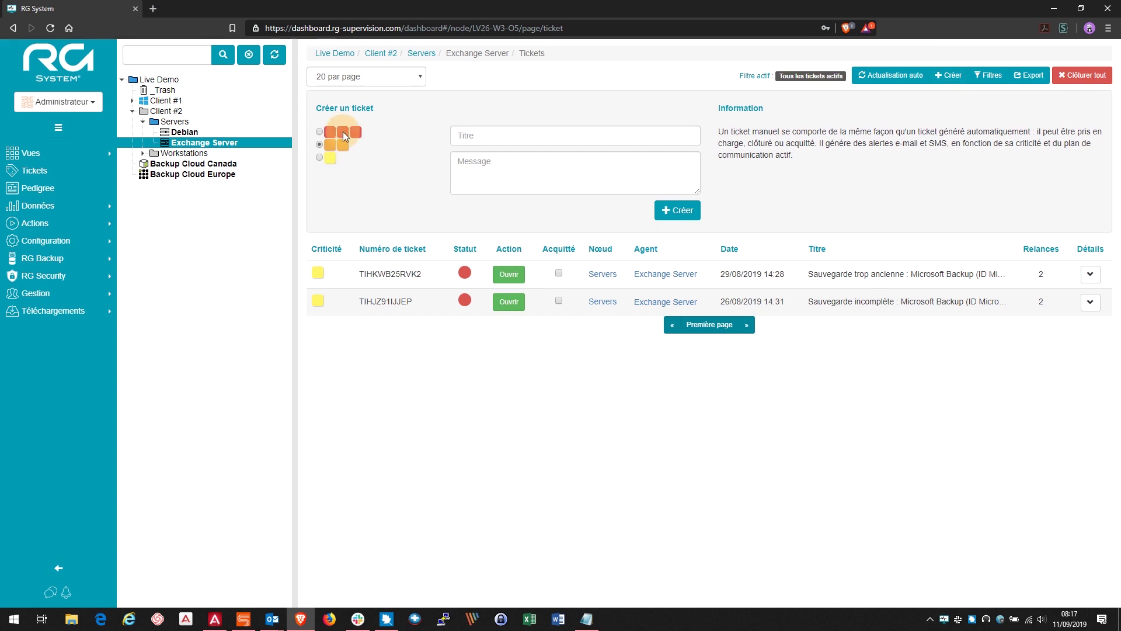
{"action": "left_click", "coordinate": [320, 132]}
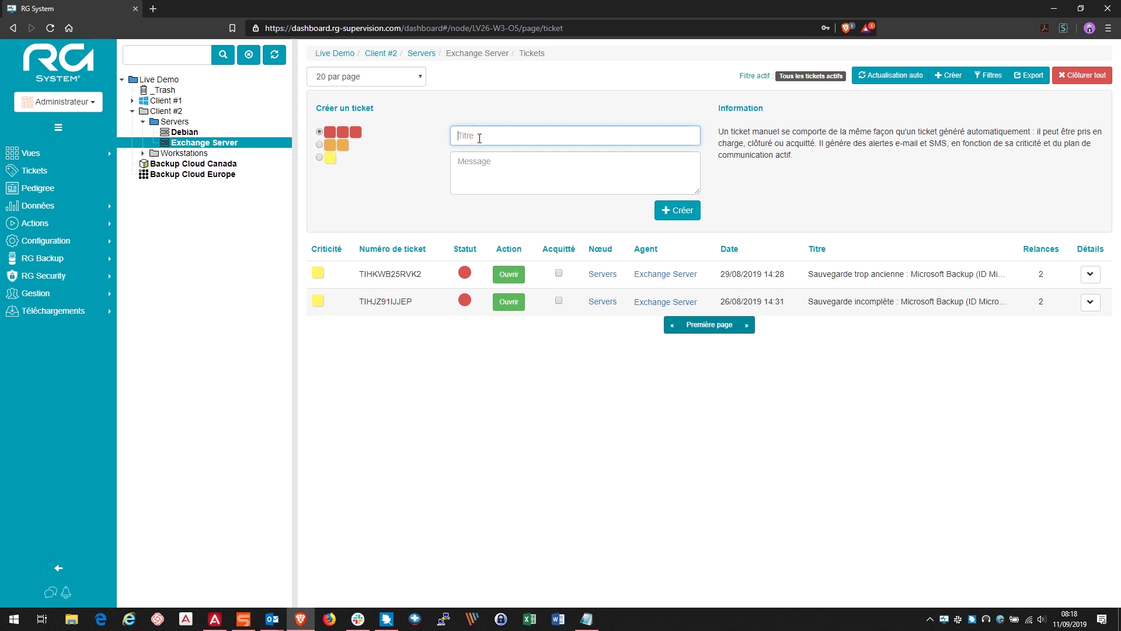
{"action": "type", "text": "redémarrage"}
{"action": "left_click", "coordinate": [471, 163]}
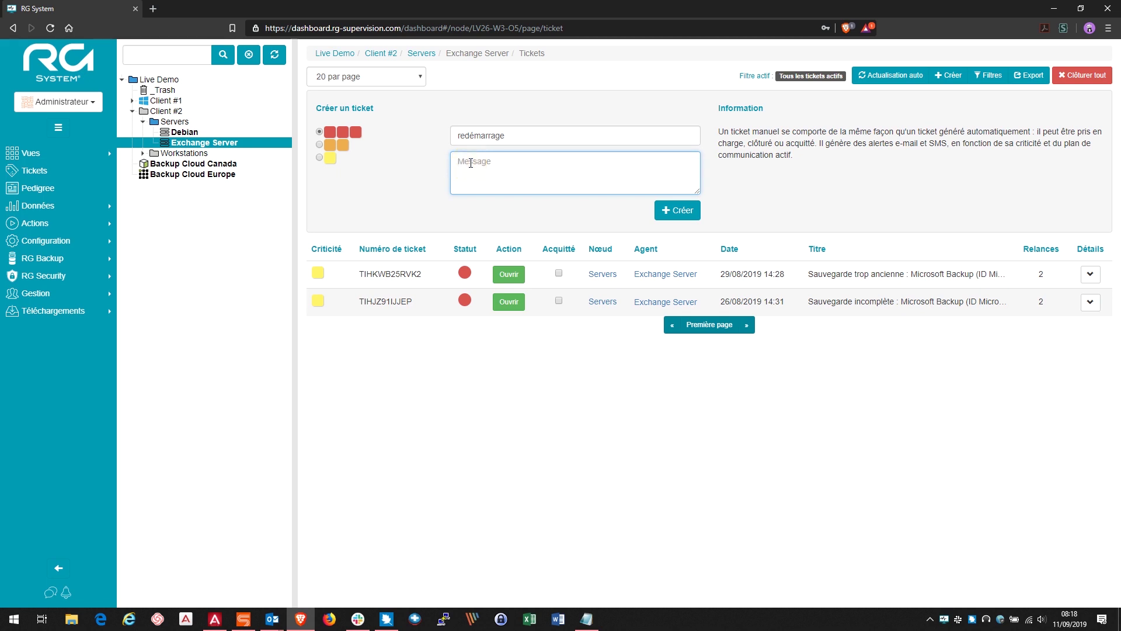
{"action": "type", "text": "suite mise à jour critique"}
{"action": "left_click", "coordinate": [682, 211]}
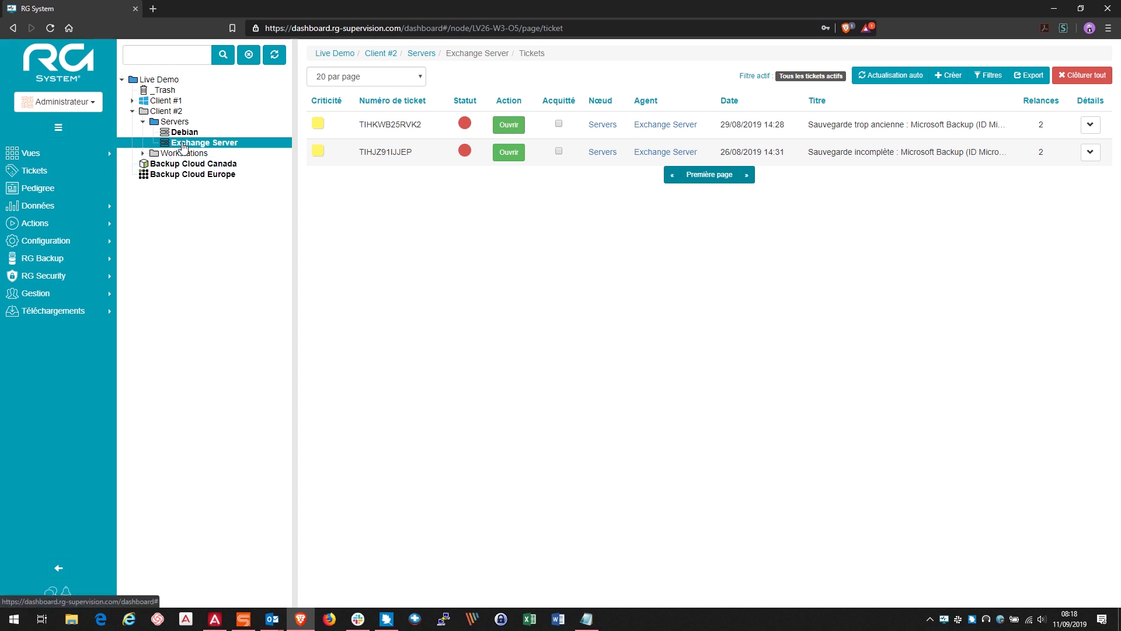
{"action": "left_click", "coordinate": [182, 146]}
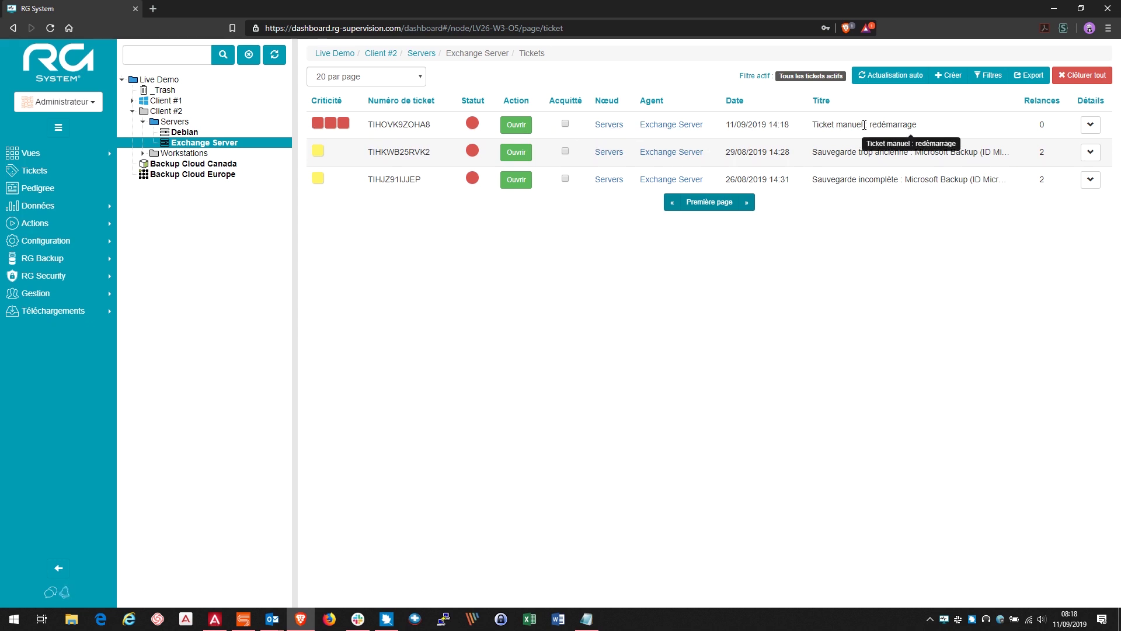
Step: Acknowledge the manual "redémarrage" ticket and save the comment "vérifier bon fonctionnement" in its details
{"action": "left_click_drag", "start_coordinate": [864, 124], "coordinate": [797, 126]}
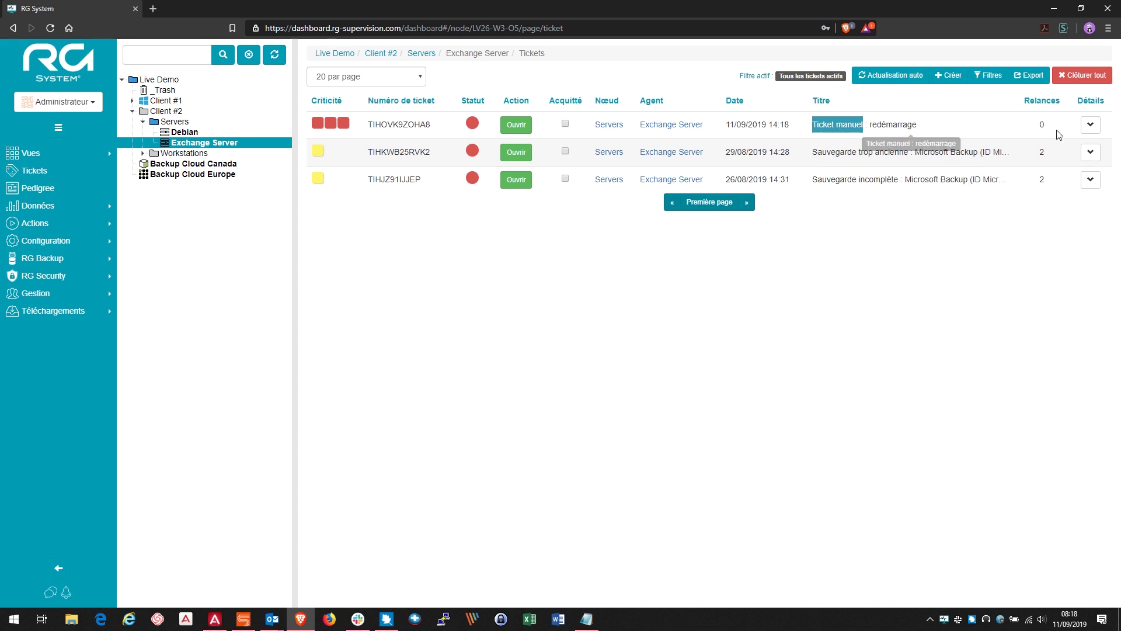
{"action": "left_click", "coordinate": [1090, 125]}
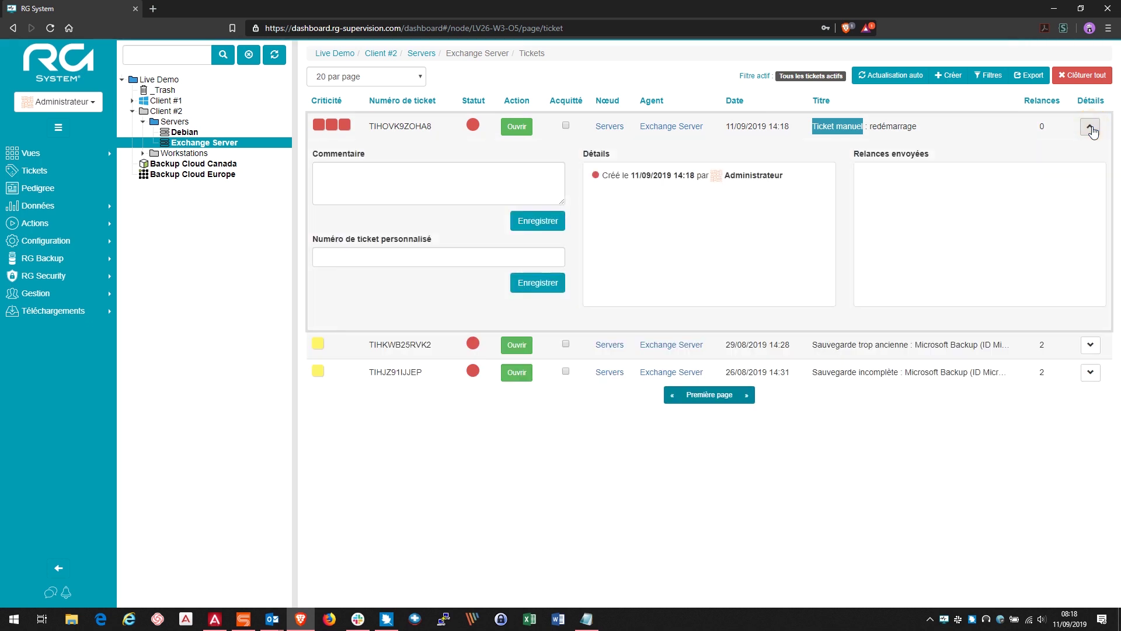
{"action": "left_click", "coordinate": [565, 125]}
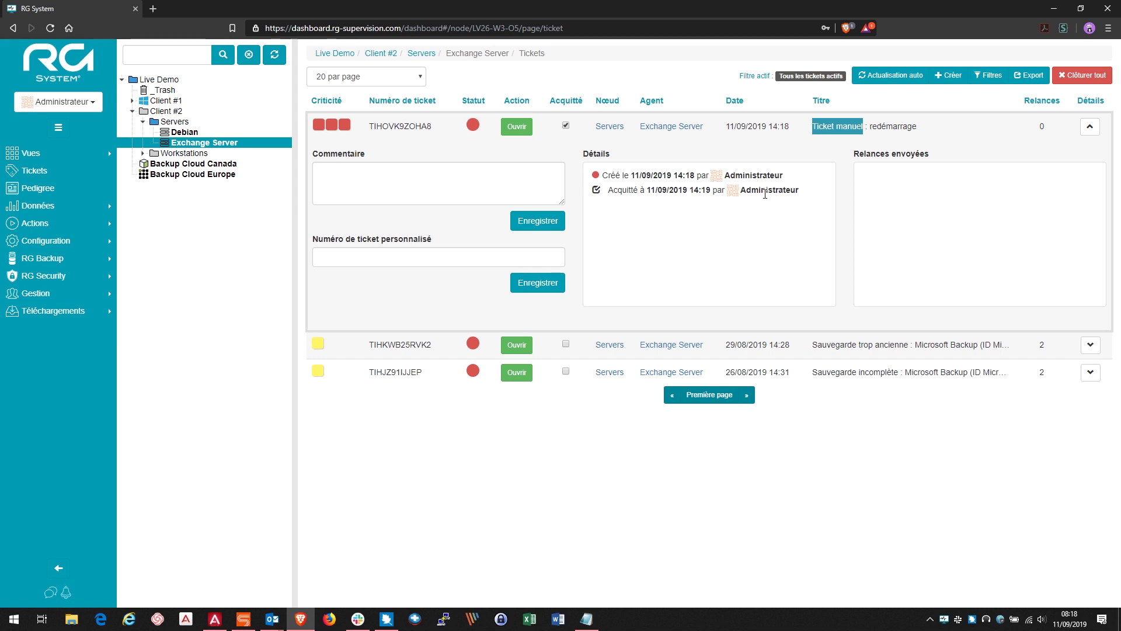
{"action": "left_click", "coordinate": [425, 186]}
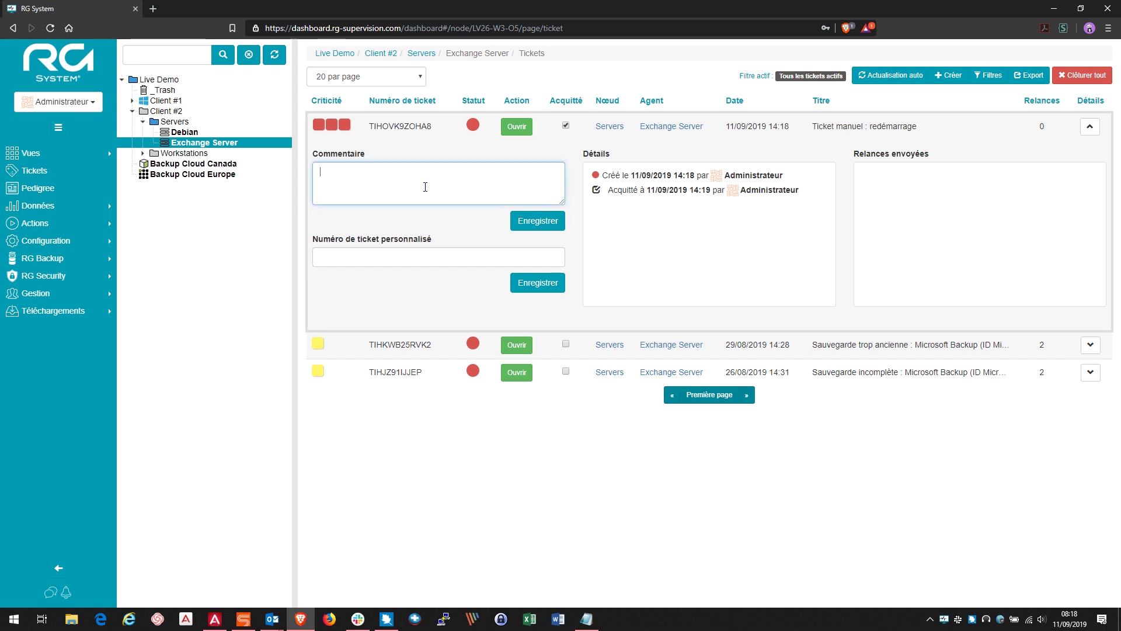
{"action": "type", "text": "vérifier bon fonctionnement"}
{"action": "left_click", "coordinate": [541, 224]}
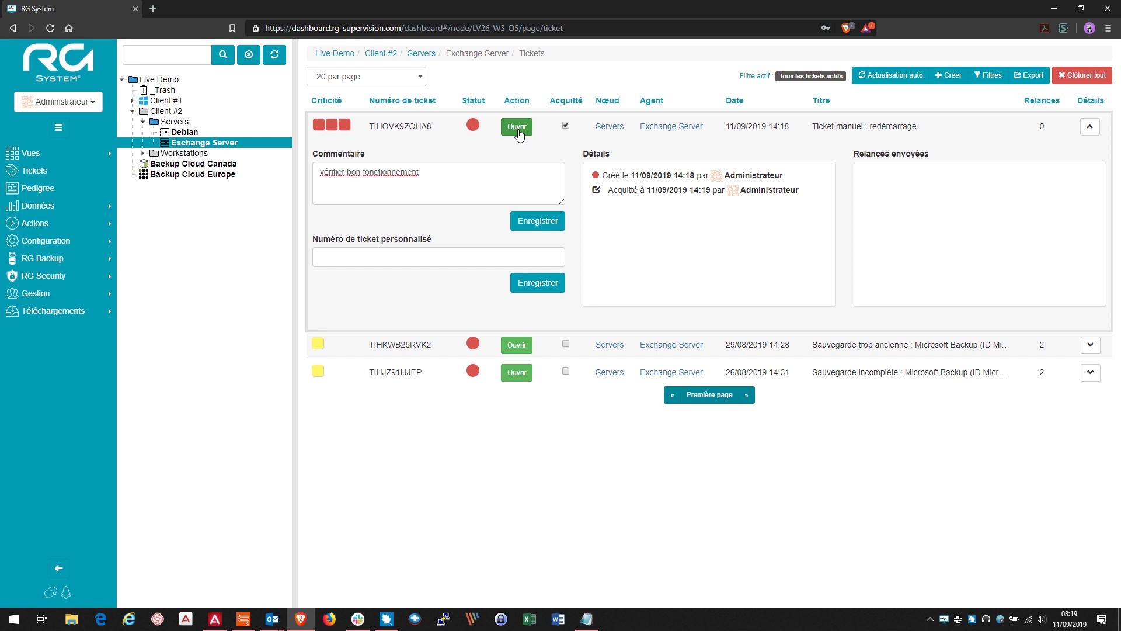
Step: Take charge of the "redémarrage" ticket and close it
{"action": "left_click", "coordinate": [517, 128]}
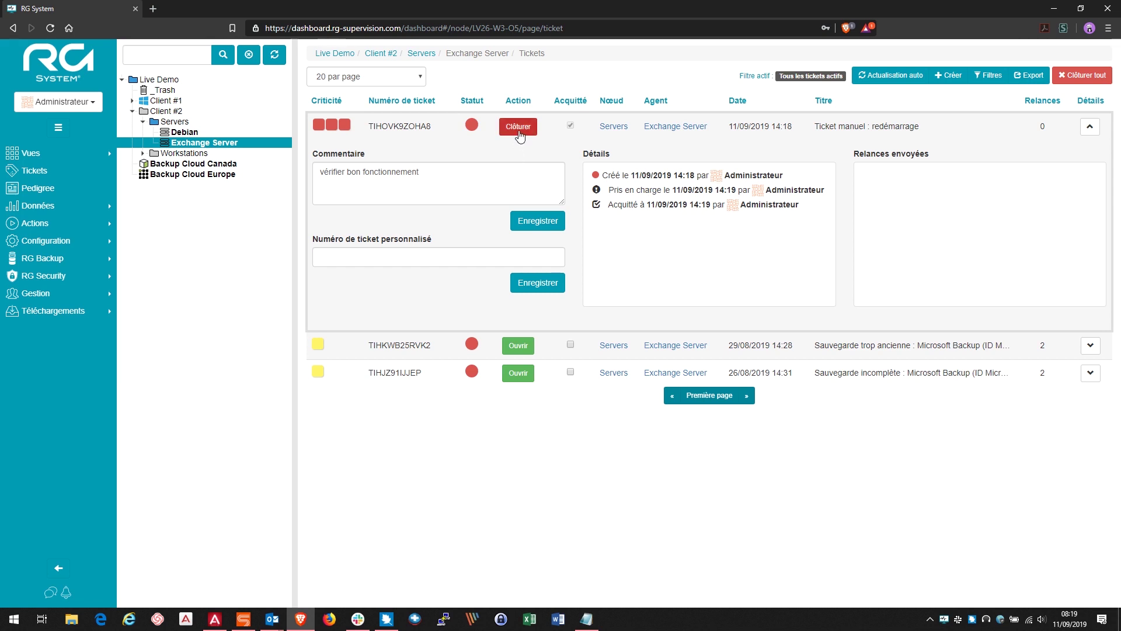
{"action": "left_click", "coordinate": [520, 131]}
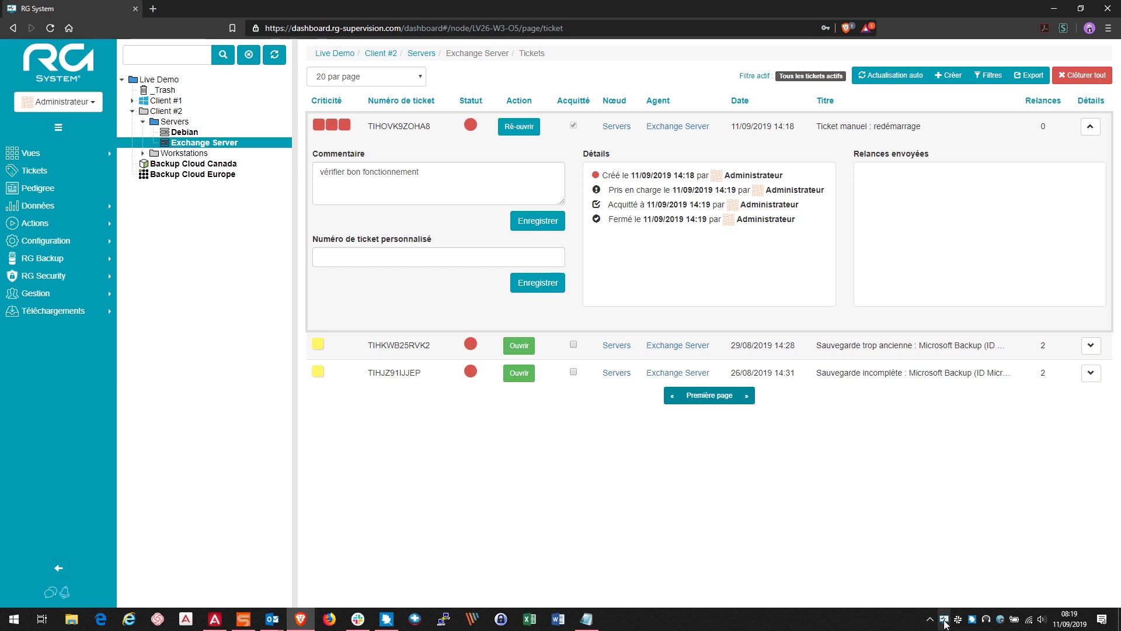
Step: Open the RG System user ticket form in a maximized Firefox window and review the requests in progress
{"action": "left_click", "coordinate": [945, 620]}
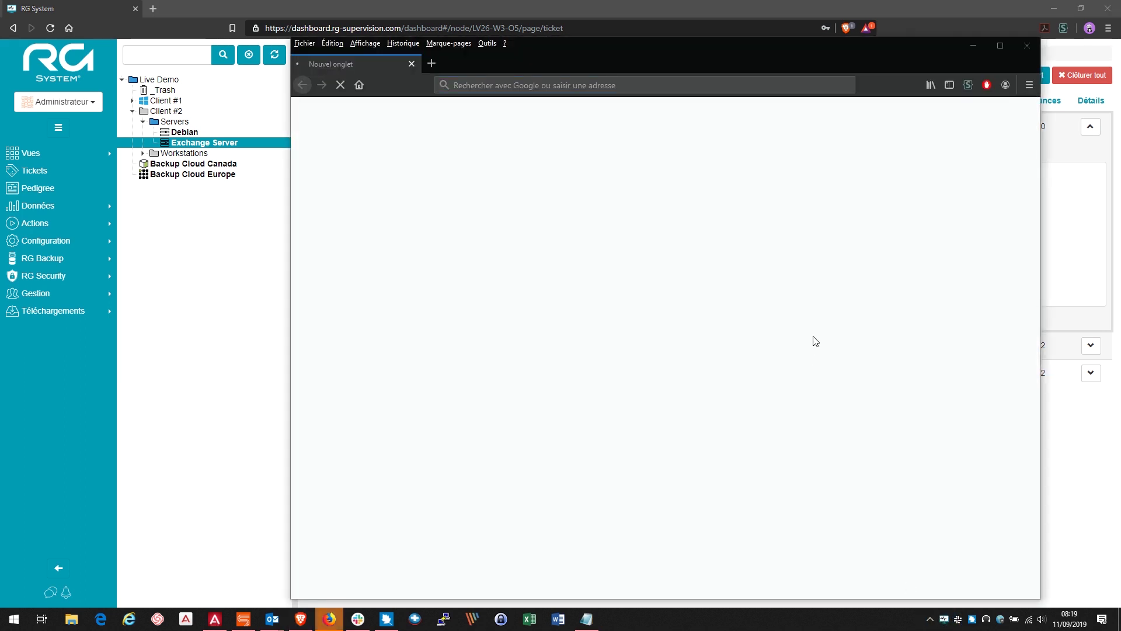
{"action": "left_click", "coordinate": [1004, 44]}
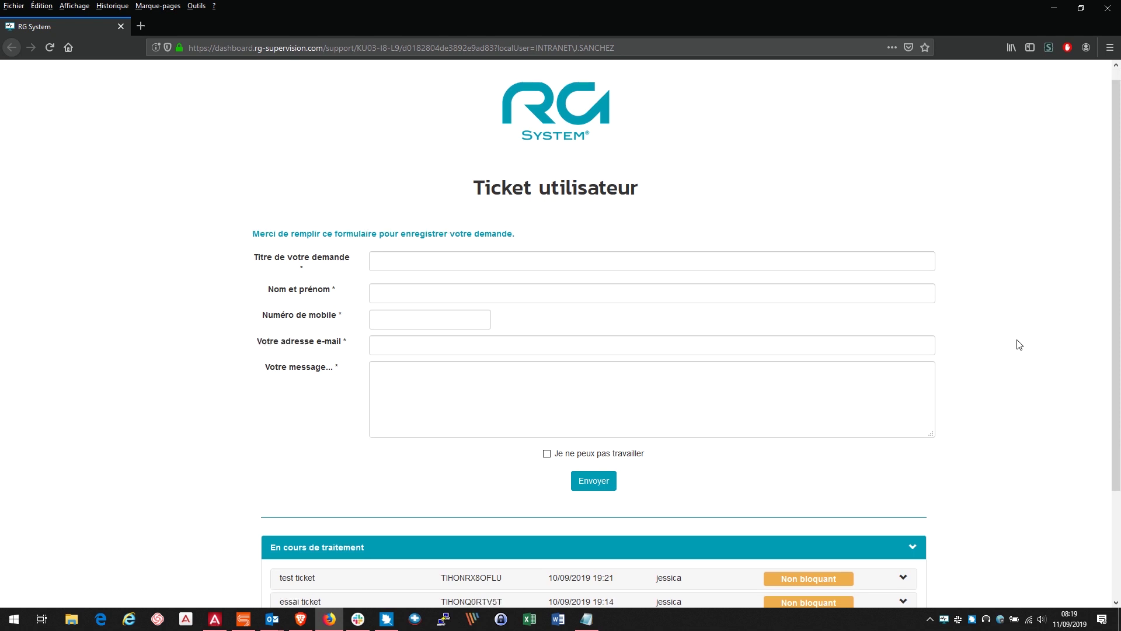
{"action": "scroll", "coordinate": [1017, 345], "scroll_direction": "down", "scroll_amount": 3}
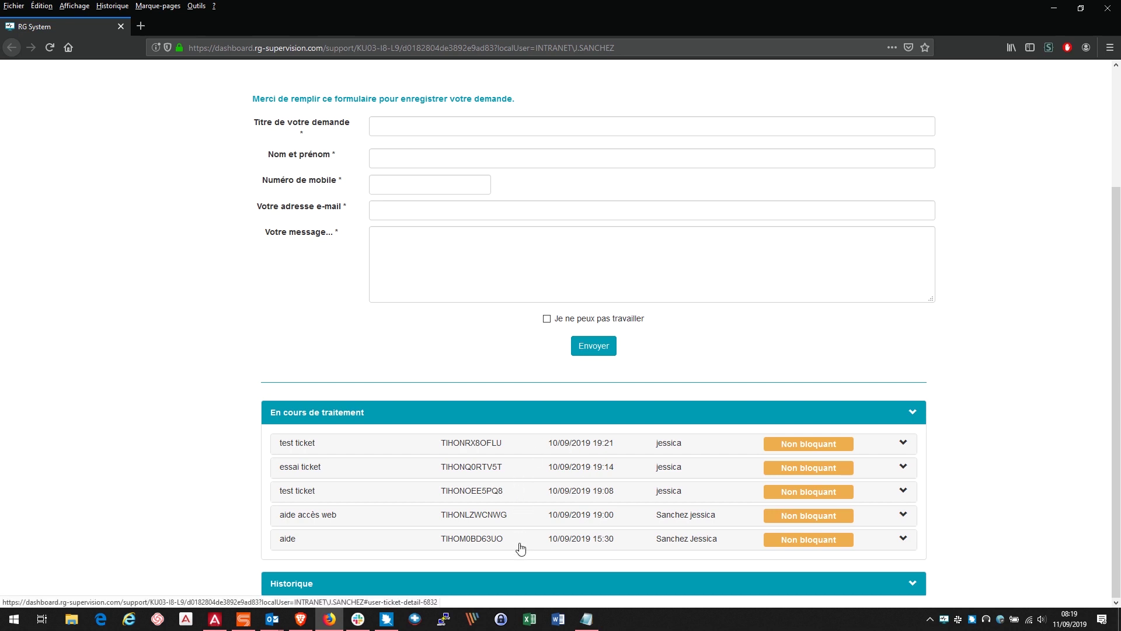
{"action": "scroll", "coordinate": [521, 548], "scroll_direction": "up", "scroll_amount": 3}
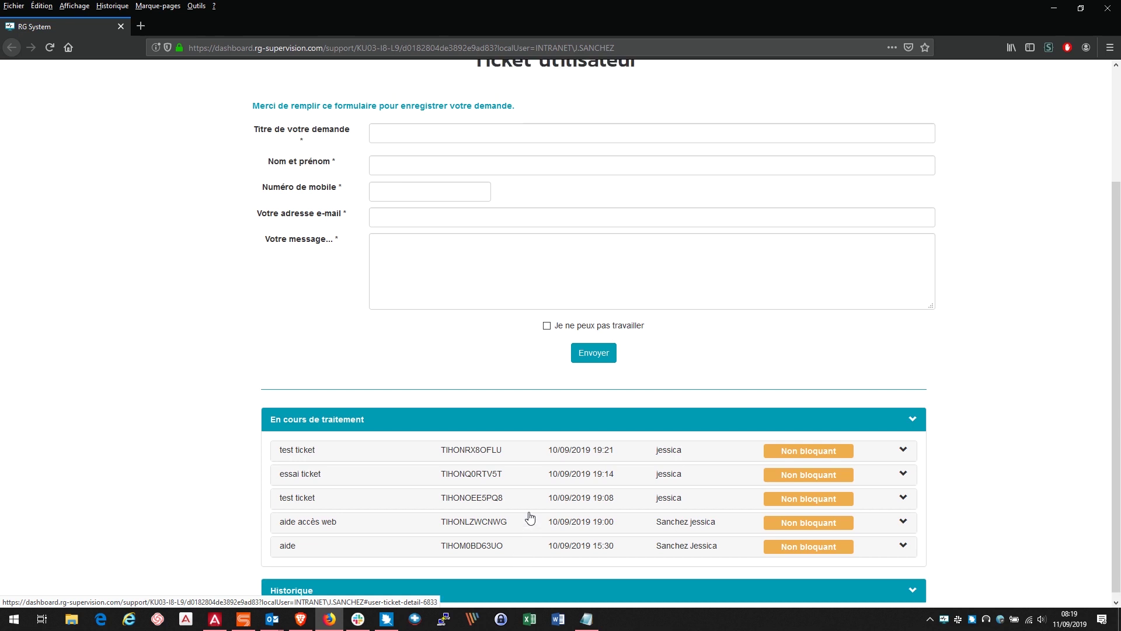
Step: Title the request "essai ticket user" and fill in the requester's name and mobile number
{"action": "left_click", "coordinate": [395, 275]}
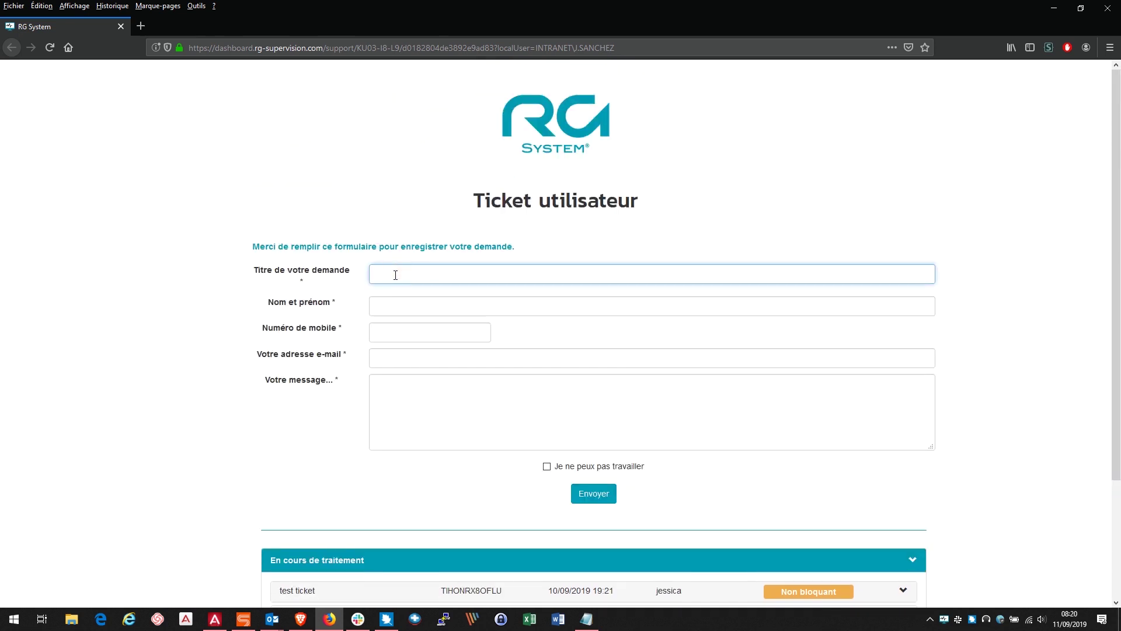
{"action": "type", "text": "essa"}
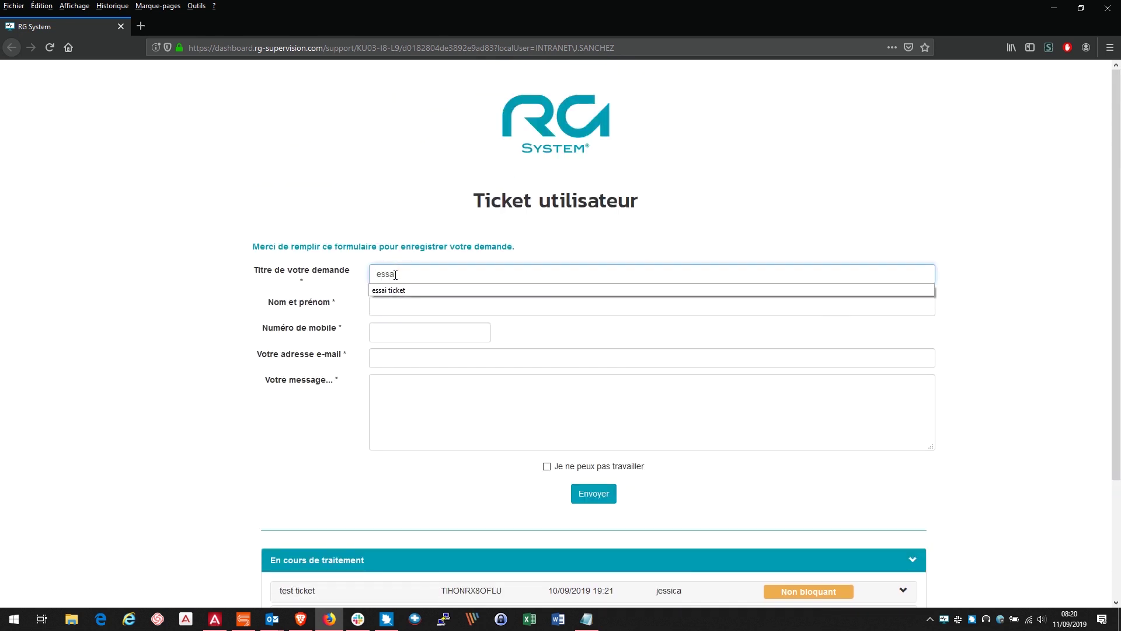
{"action": "type", "text": "i ticket user"}
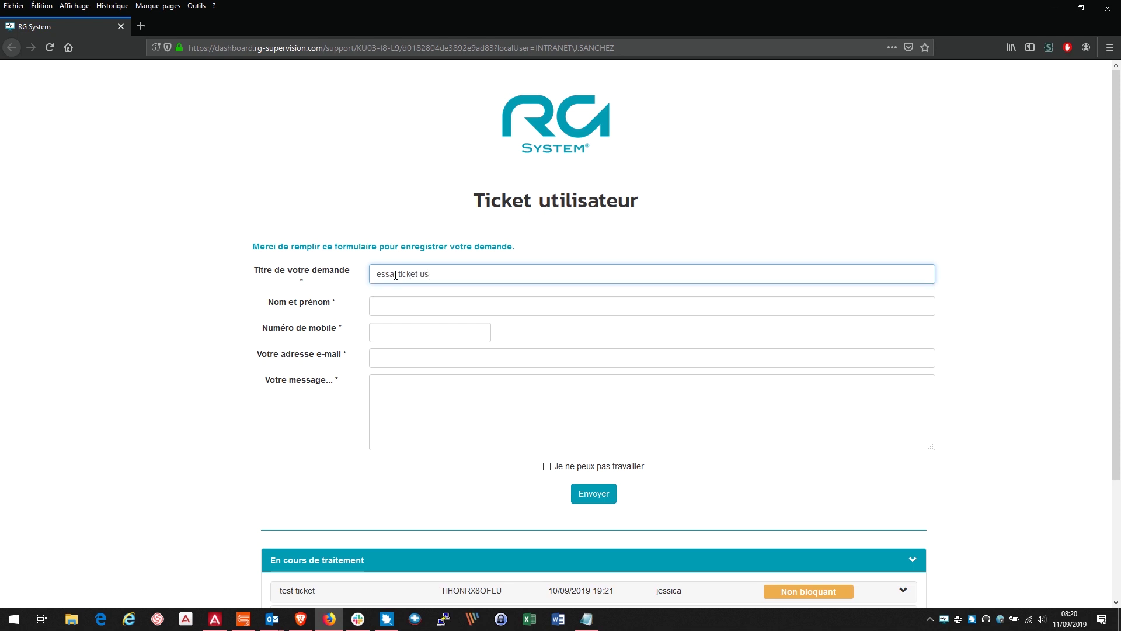
{"action": "left_click", "coordinate": [397, 307]}
{"action": "type", "text": "je"}
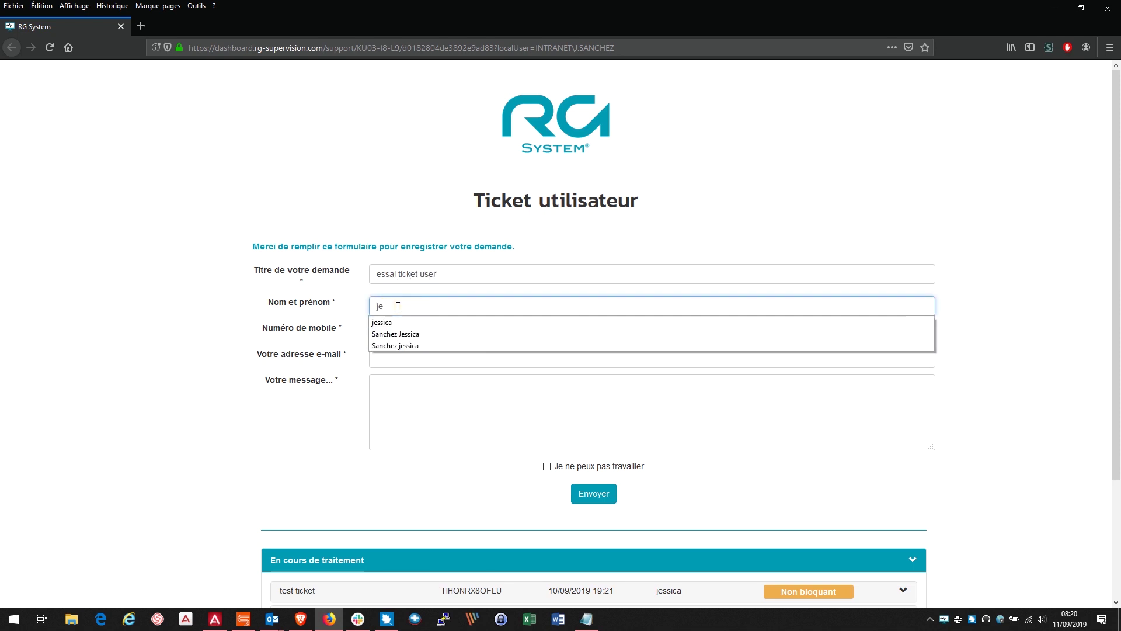
{"action": "type", "text": "ssica"}
{"action": "key", "text": "Tab"}
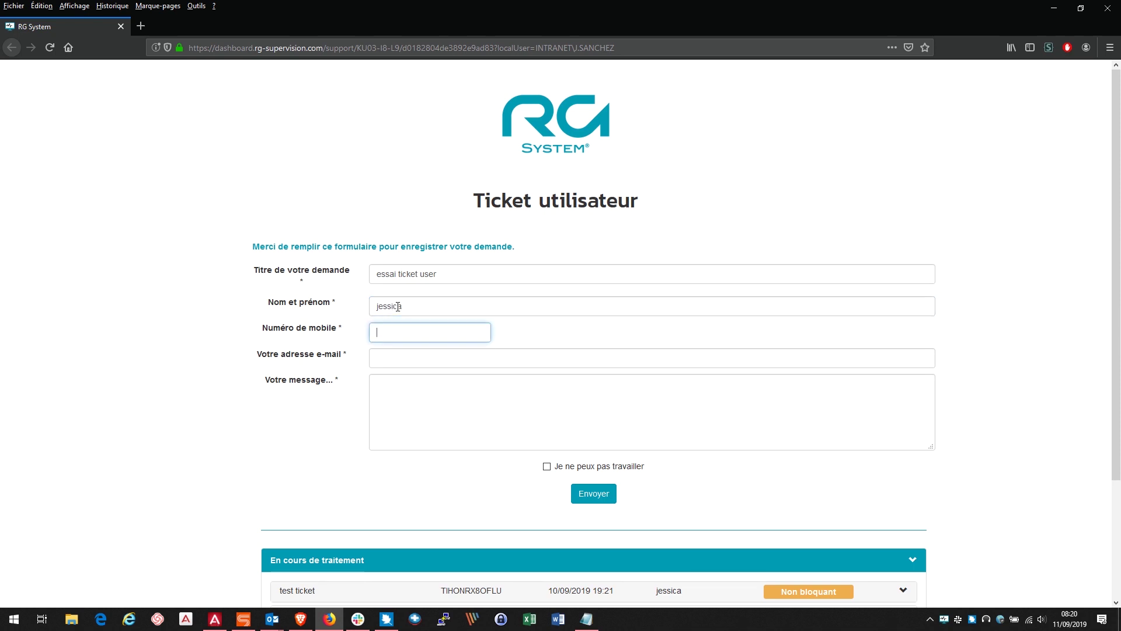
{"action": "type", "text": "000000000"}
{"action": "key", "text": "Tab"}
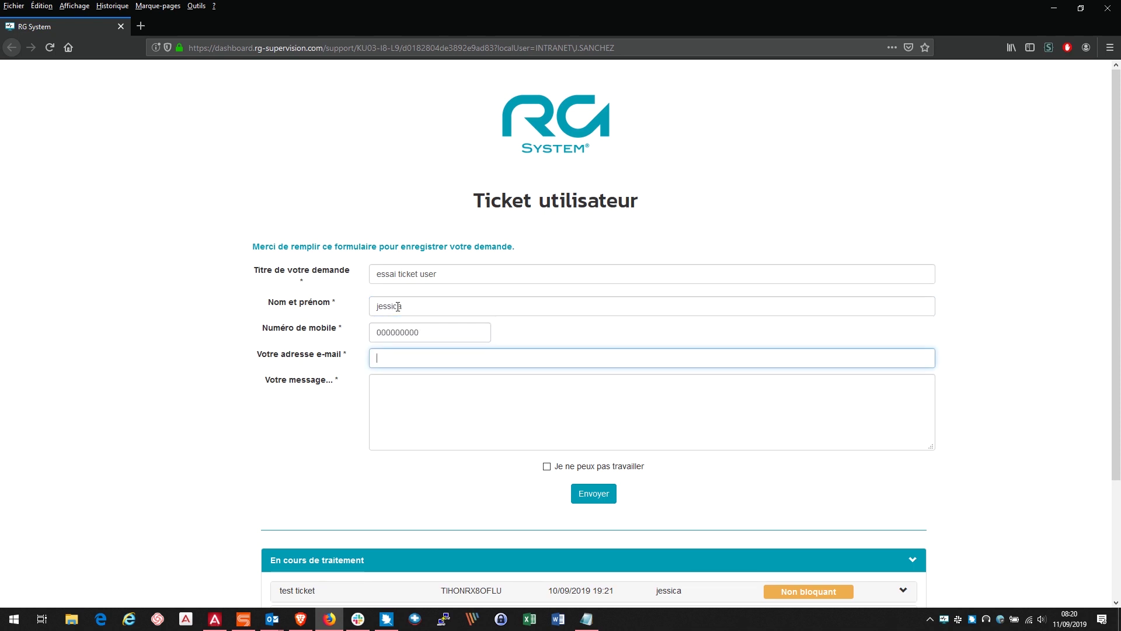
Step: Fill in the requester's e-mail address and the message "help", and submit the user ticket
{"action": "type", "text": "jess"}
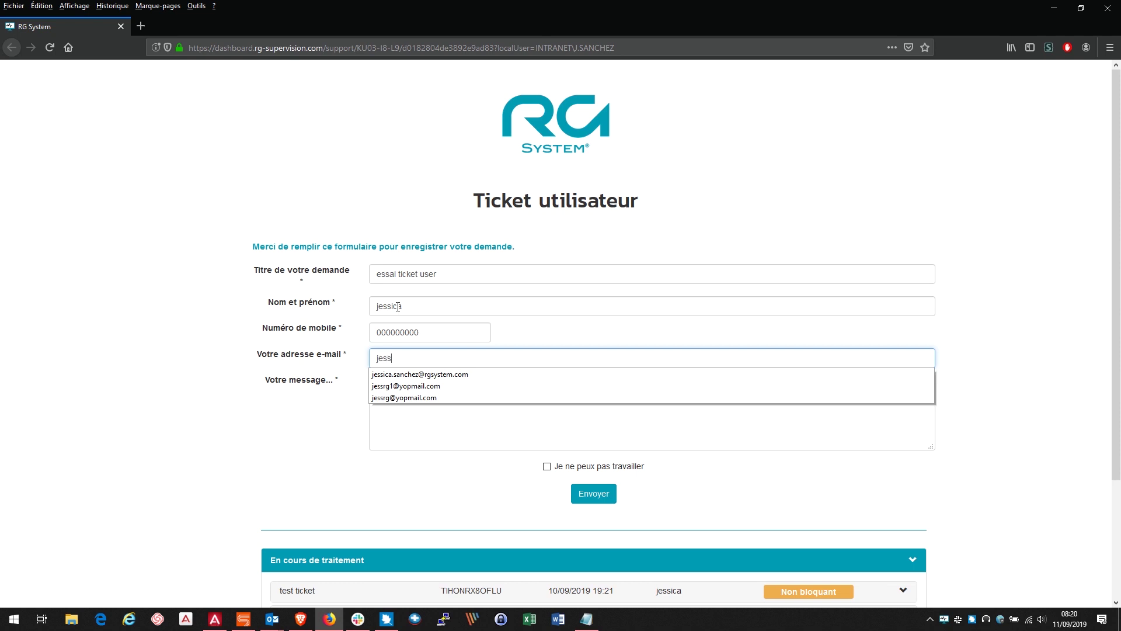
{"action": "key", "text": "Down"}
{"action": "key", "text": "Down"}
{"action": "key", "text": "Return"}
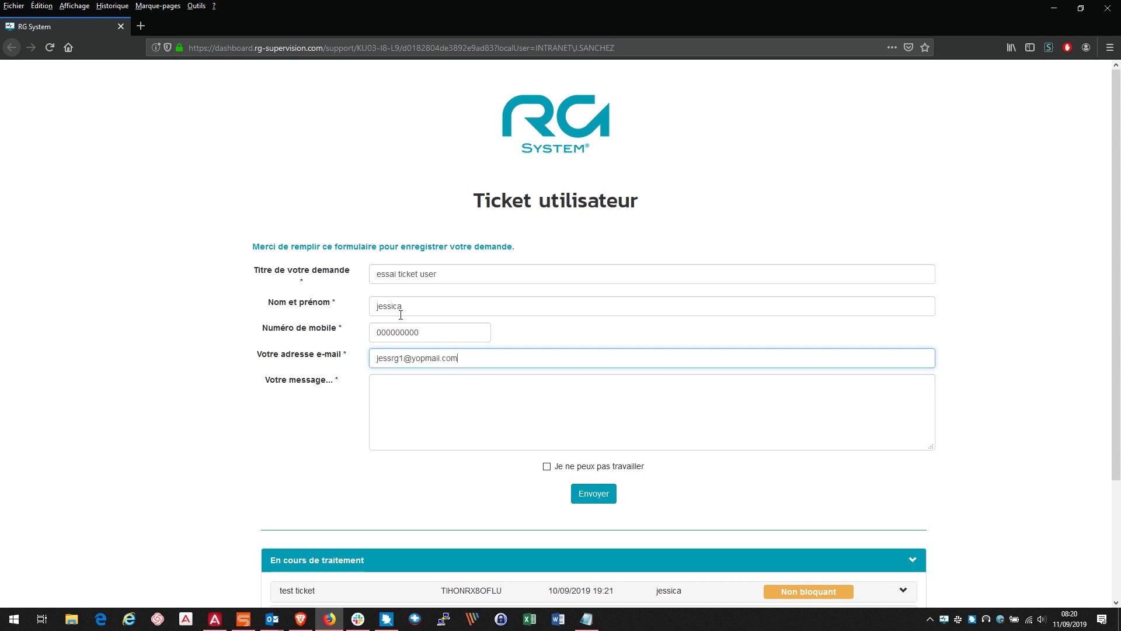
{"action": "left_click", "coordinate": [404, 402]}
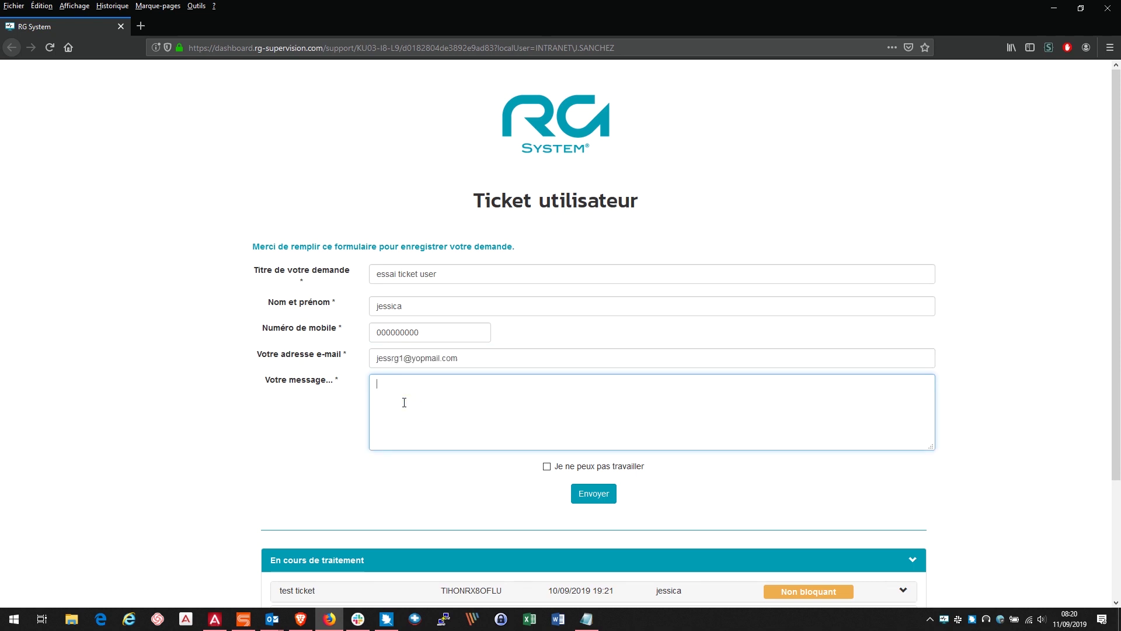
{"action": "type", "text": "help"}
{"action": "left_click", "coordinate": [594, 493]}
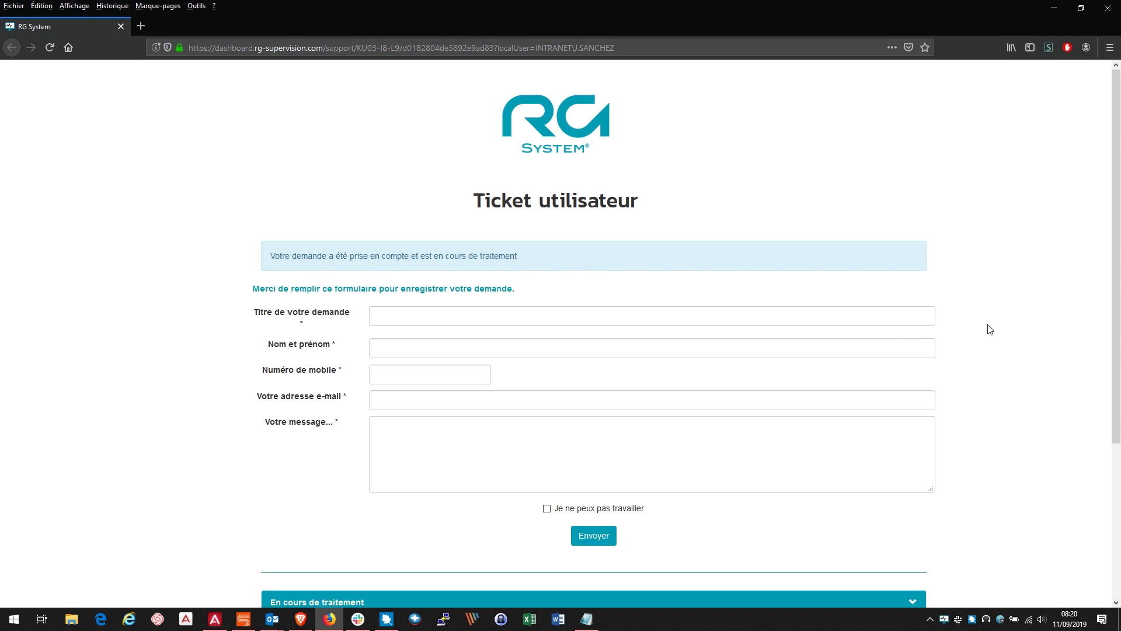
Step: Examine the details of the "essai ticket user" request among the requests in progress
{"action": "scroll", "coordinate": [951, 358], "scroll_direction": "down", "scroll_amount": 3}
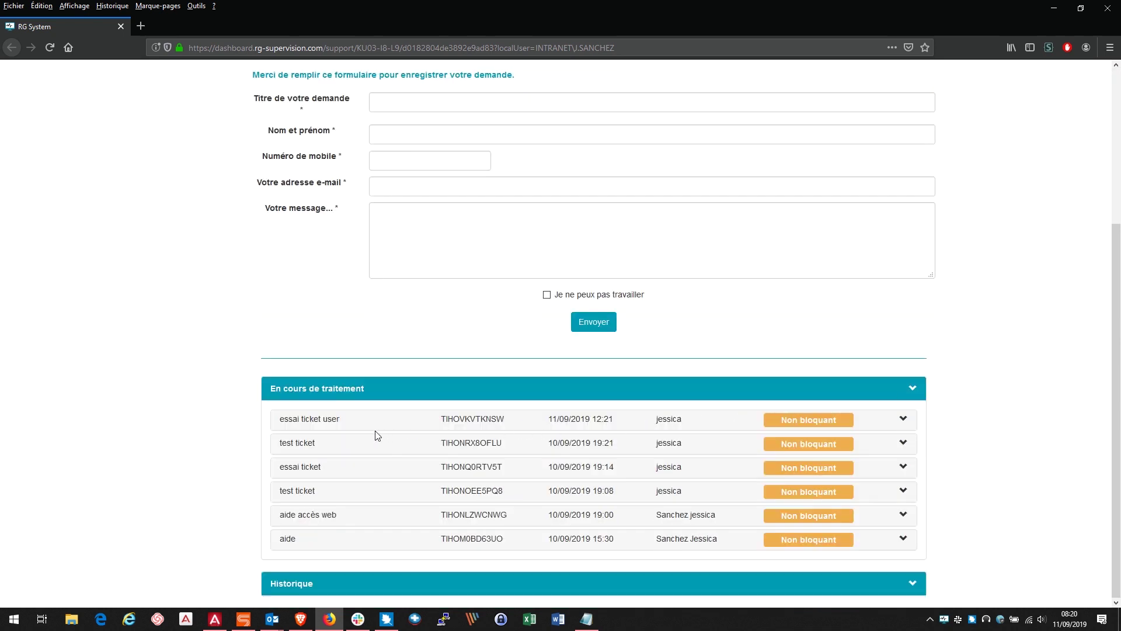
{"action": "left_click", "coordinate": [903, 419]}
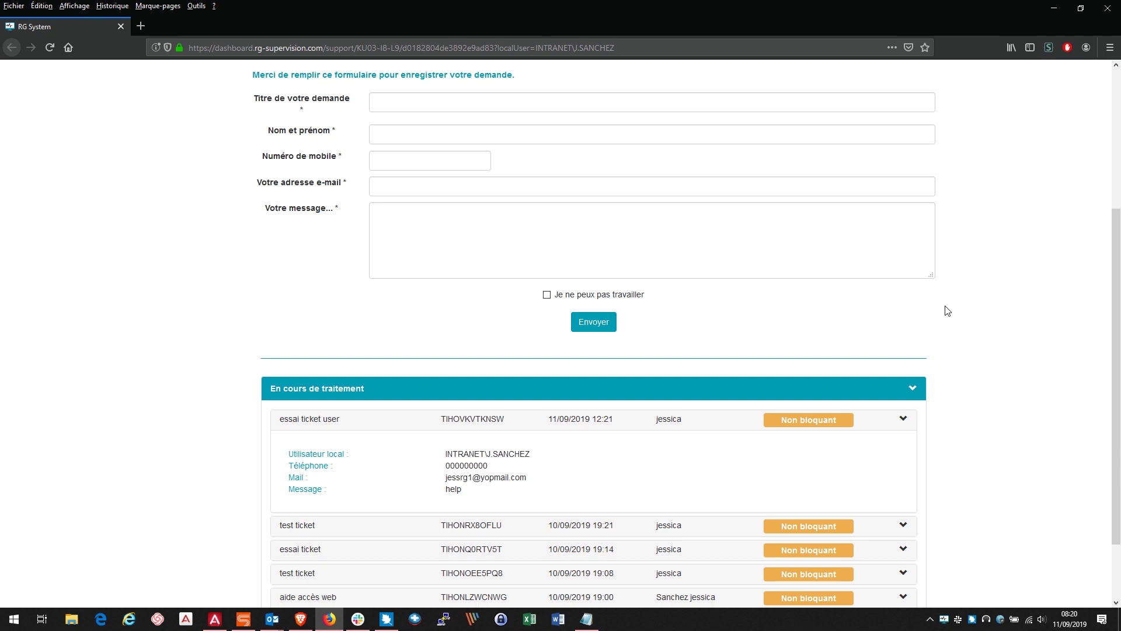
{"action": "scroll", "coordinate": [947, 310], "scroll_direction": "up", "scroll_amount": 3}
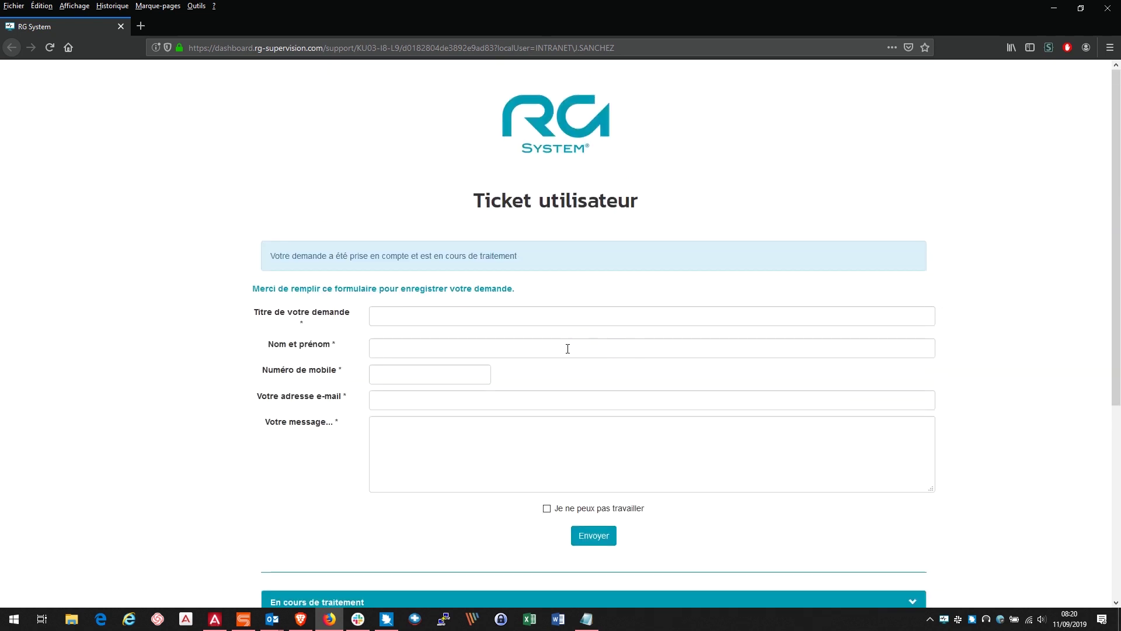